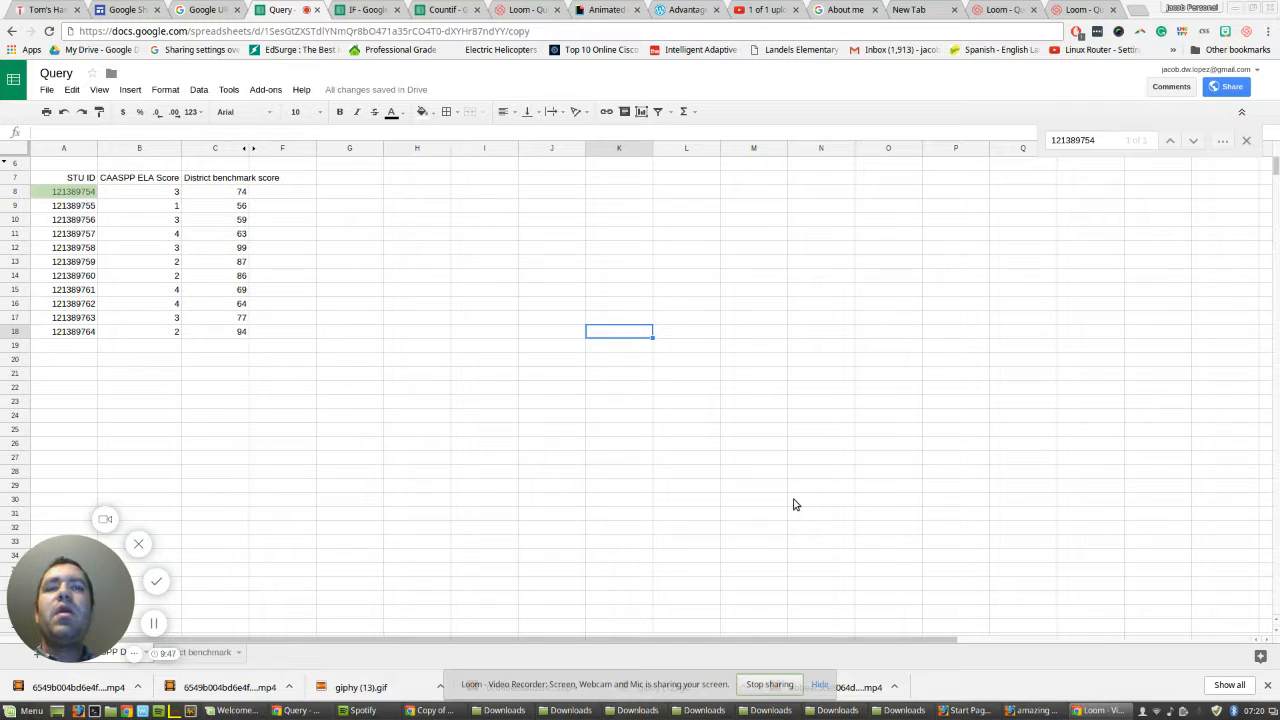
- Start a QUERY formula in cell I7 using the student score table A7:C18 as its data range
{"action": "left_click", "coordinate": [478, 179]}
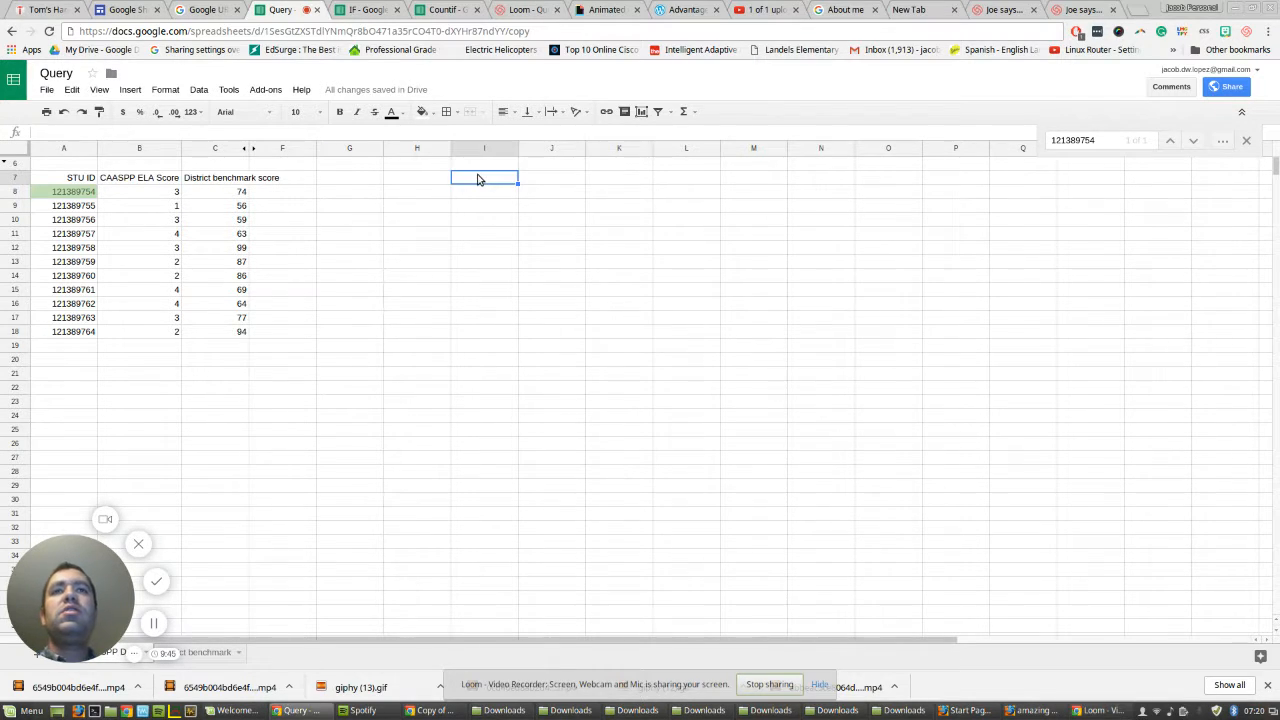
{"action": "type", "text": "=q"}
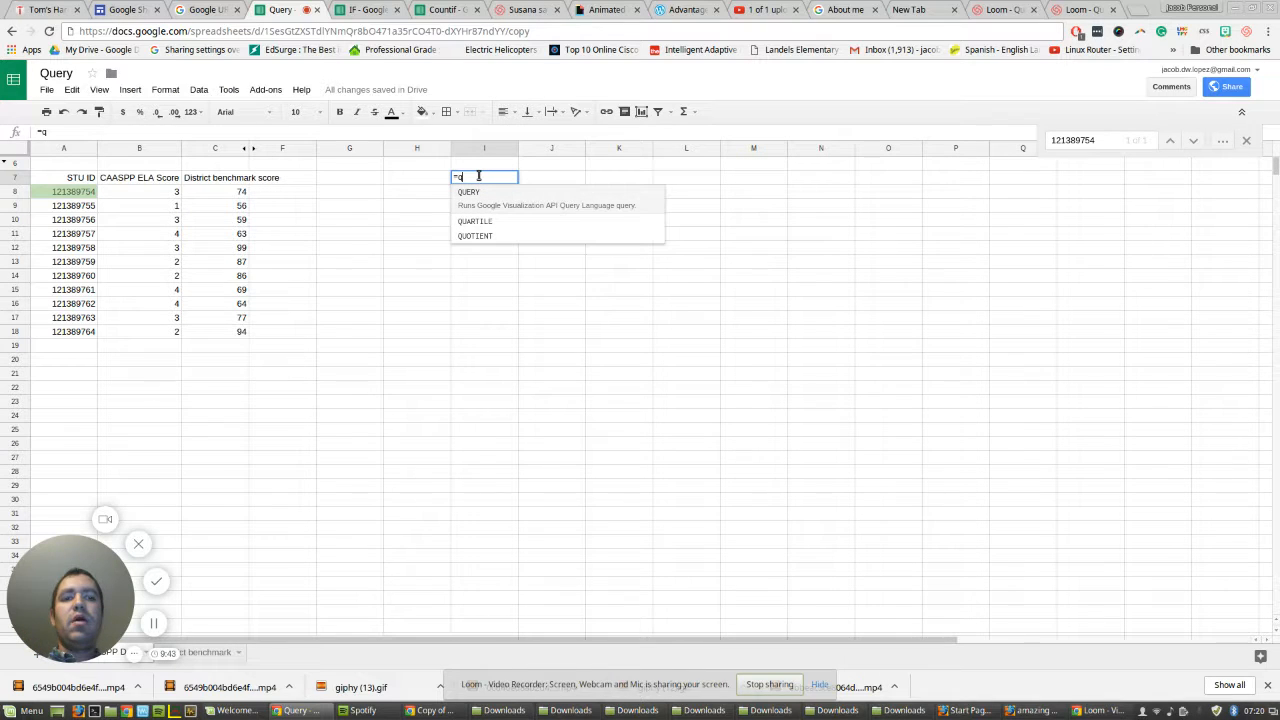
{"action": "type", "text": "uery"}
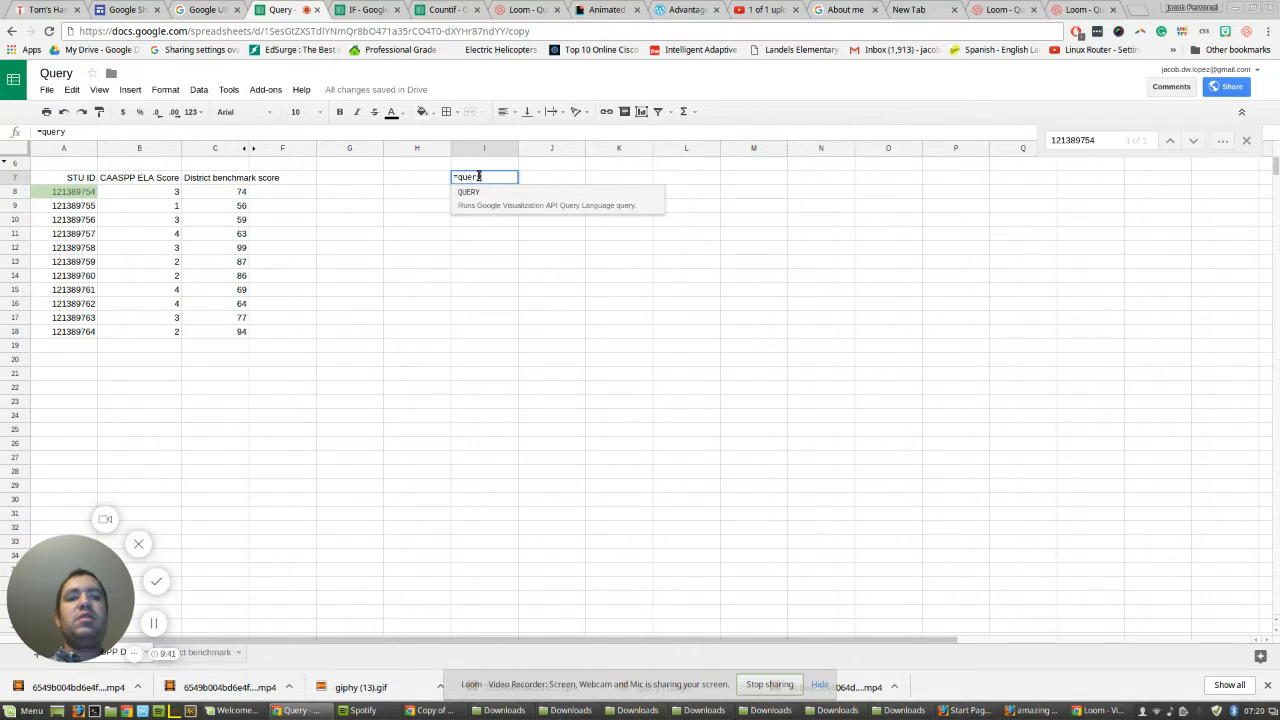
{"action": "type", "text": "("}
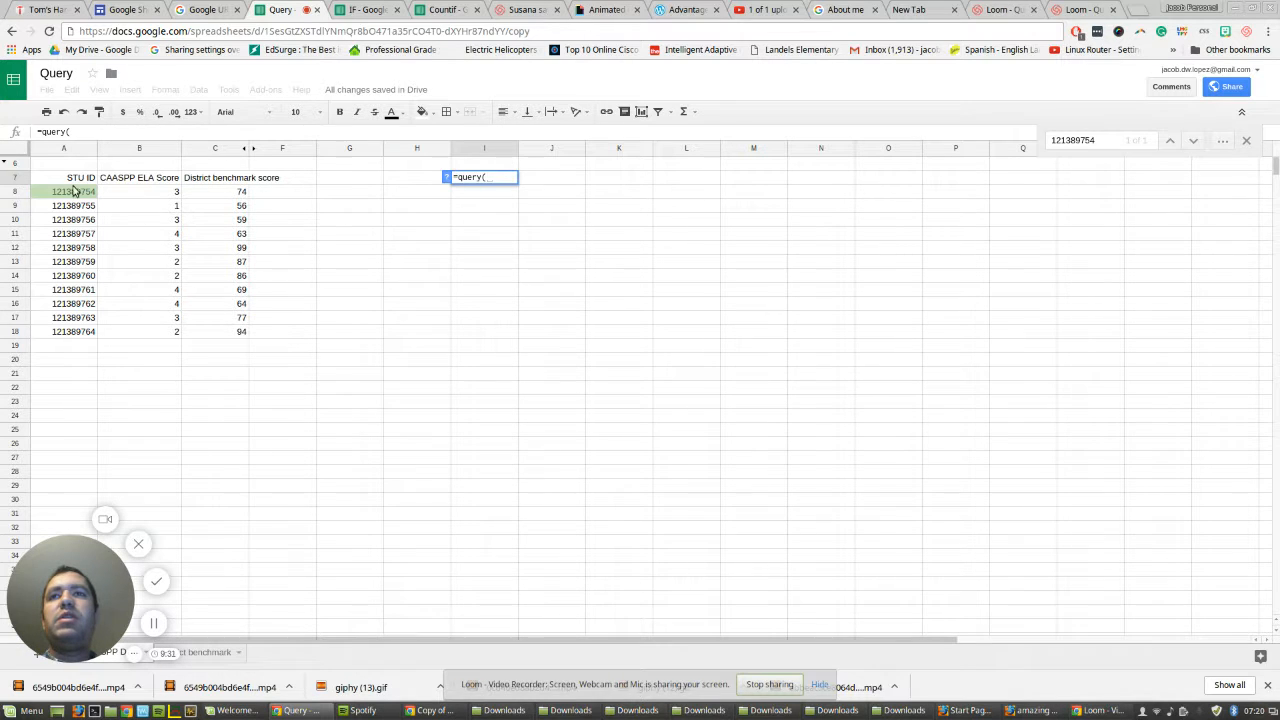
{"action": "left_click_drag", "start_coordinate": [66, 178], "coordinate": [224, 336]}
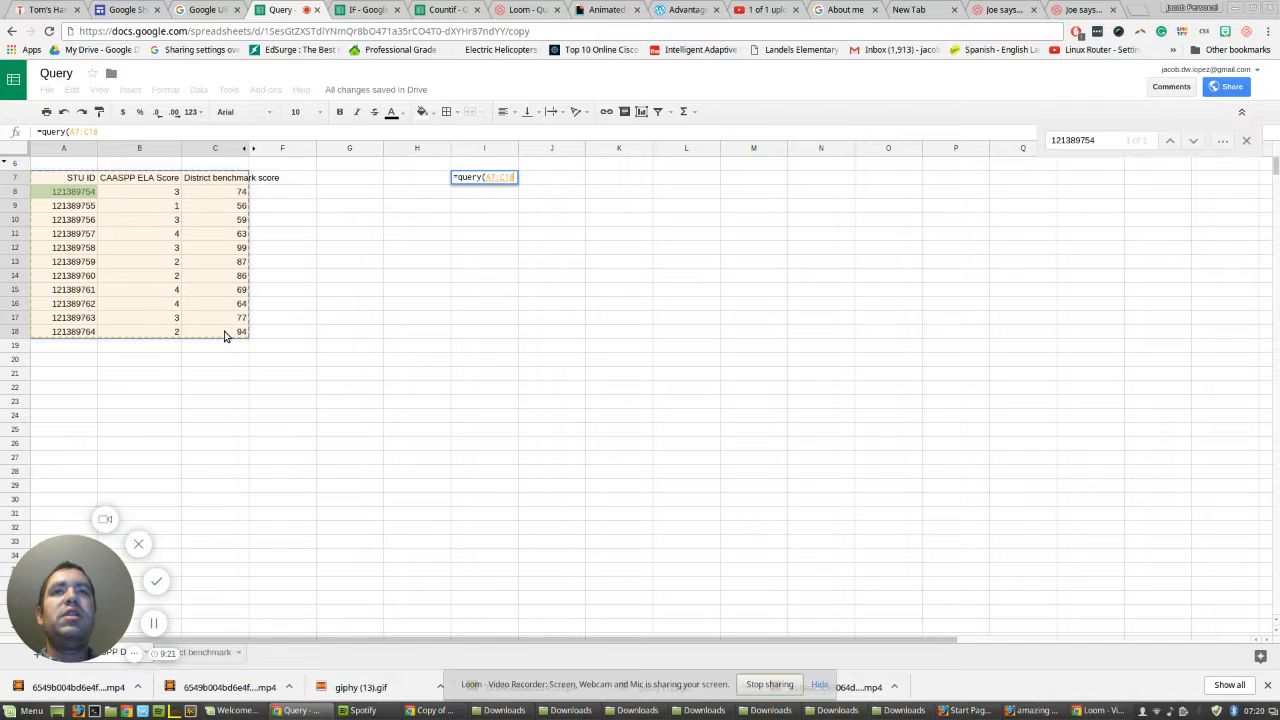
{"action": "type", "text": ","}
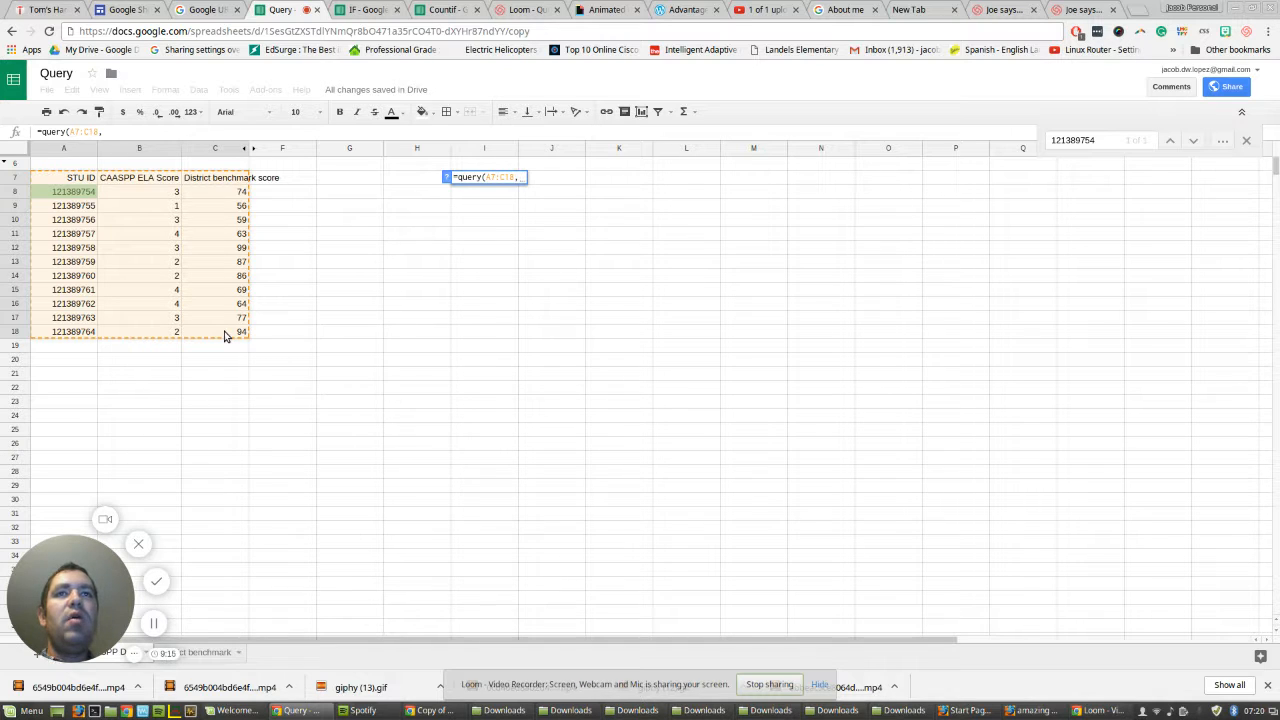
- Complete the formula in I7 with the query string "Select A, C, B" and enter it
{"action": "type", "text": "\""}
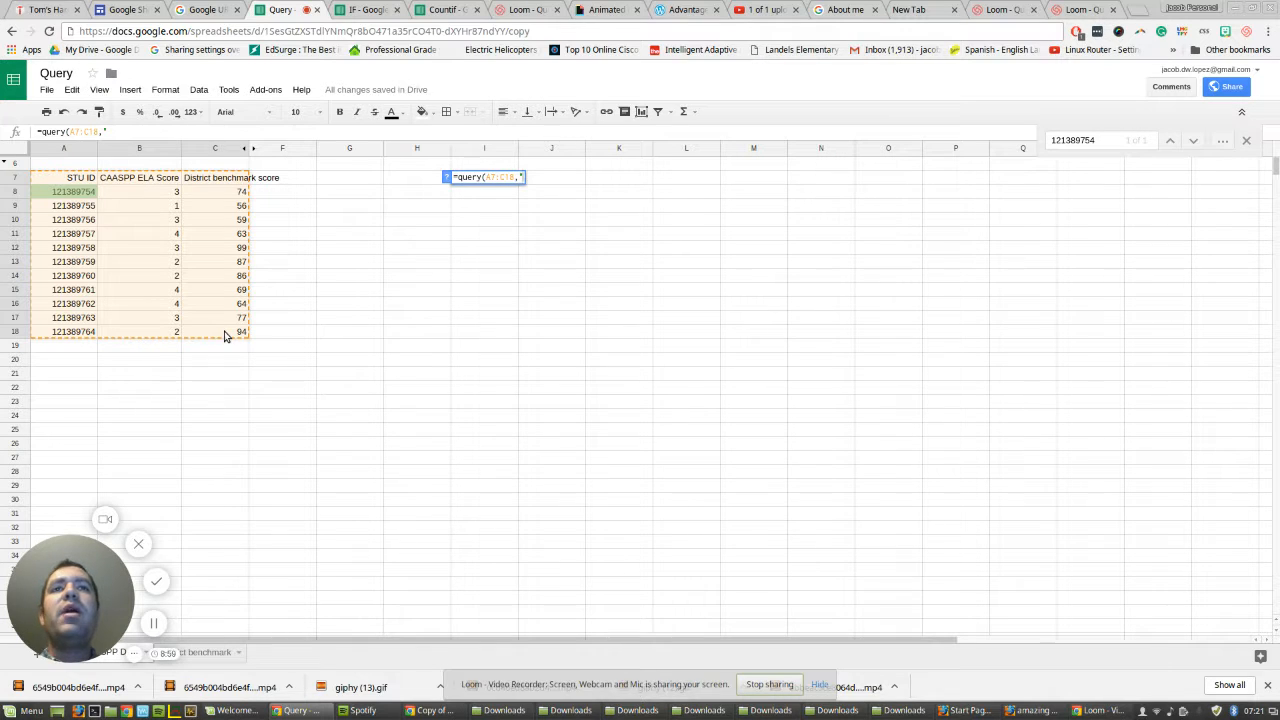
{"action": "type", "text": "Select"}
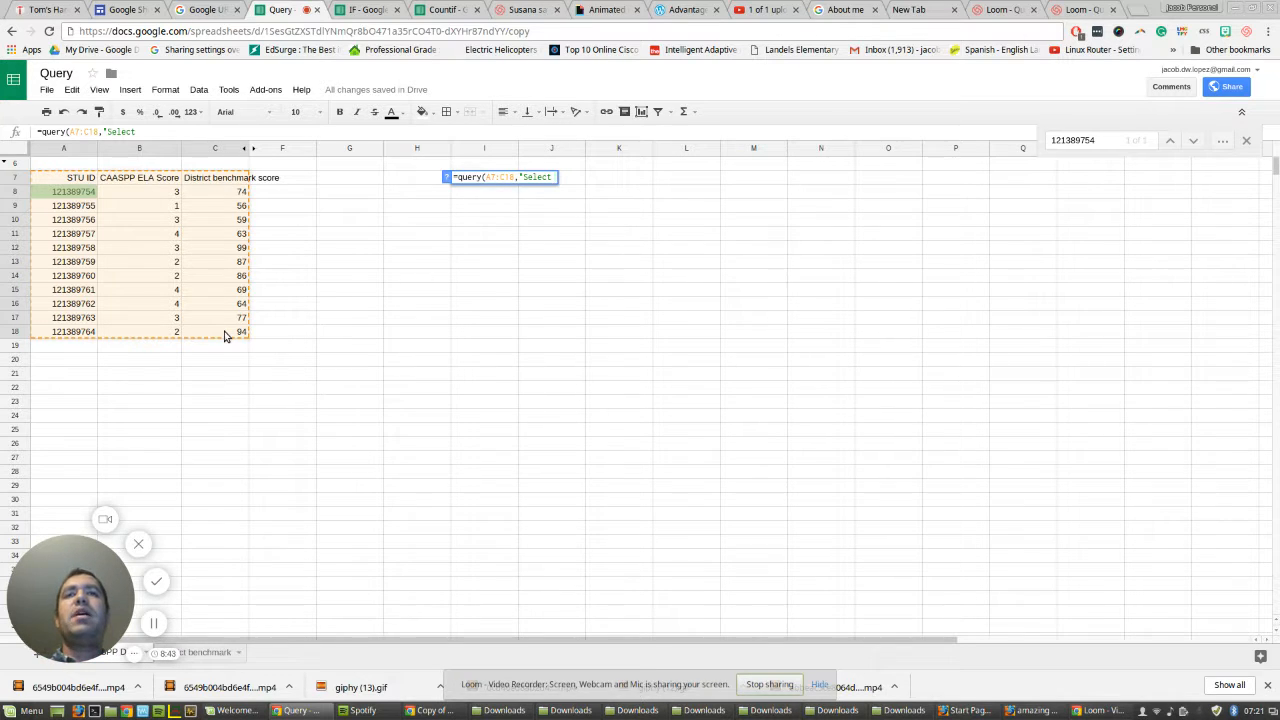
{"action": "type", "text": "A,"}
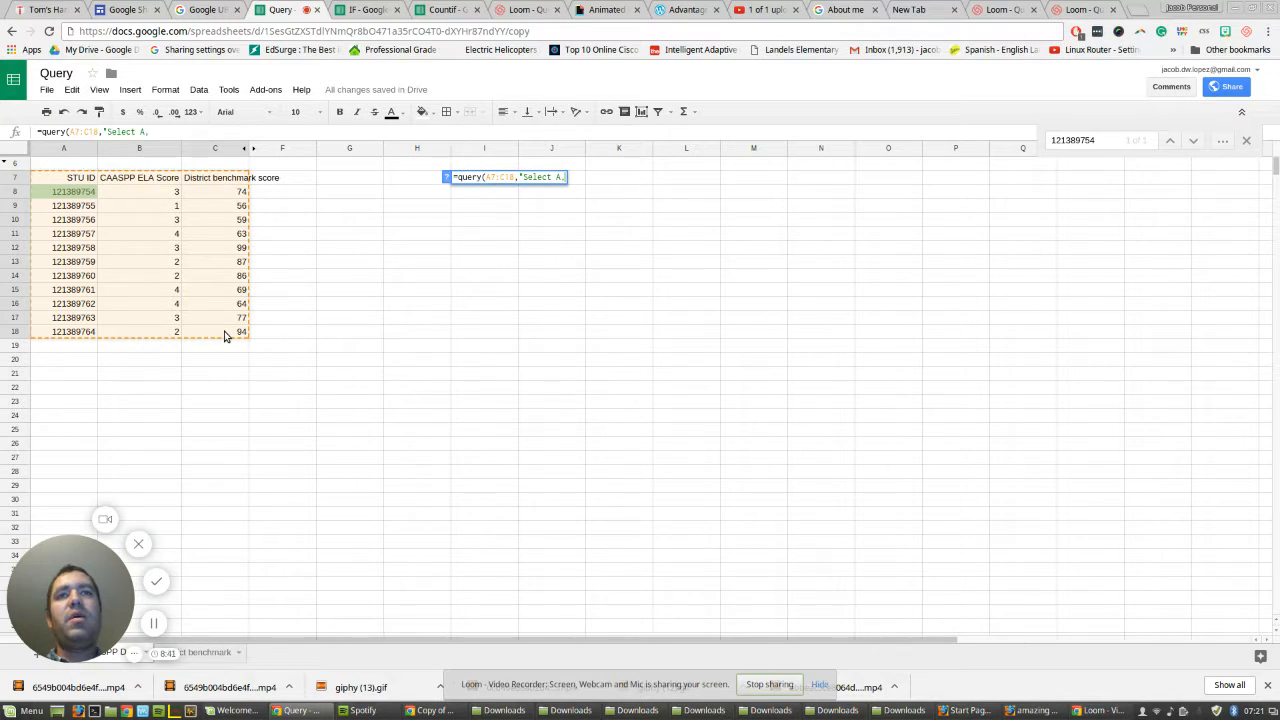
{"action": "type", "text": " C, "}
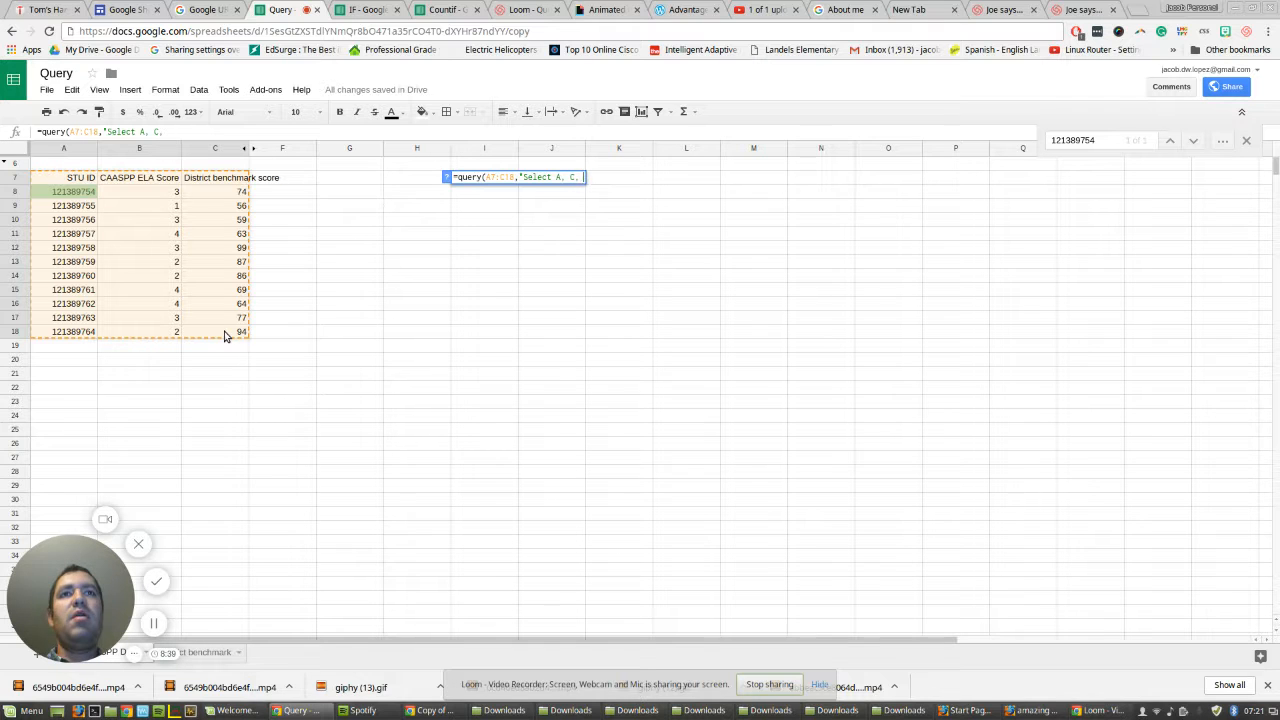
{"action": "type", "text": "B"}
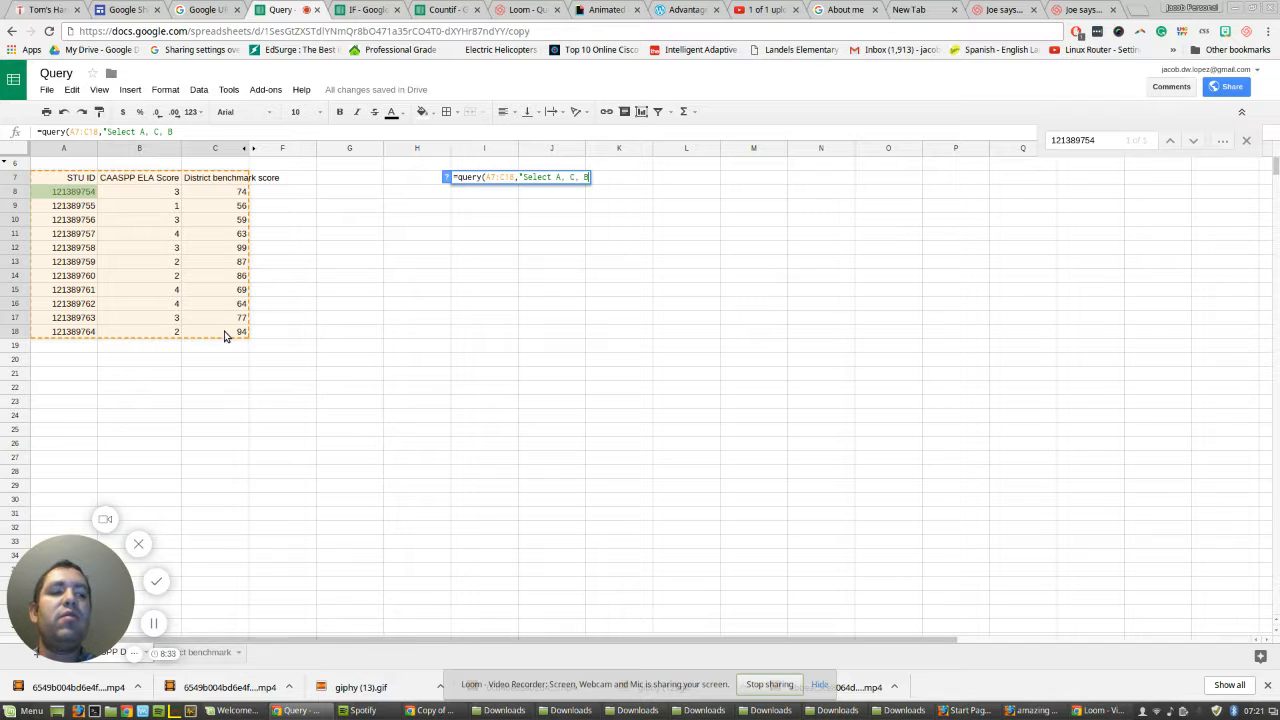
{"action": "type", "text": "\""}
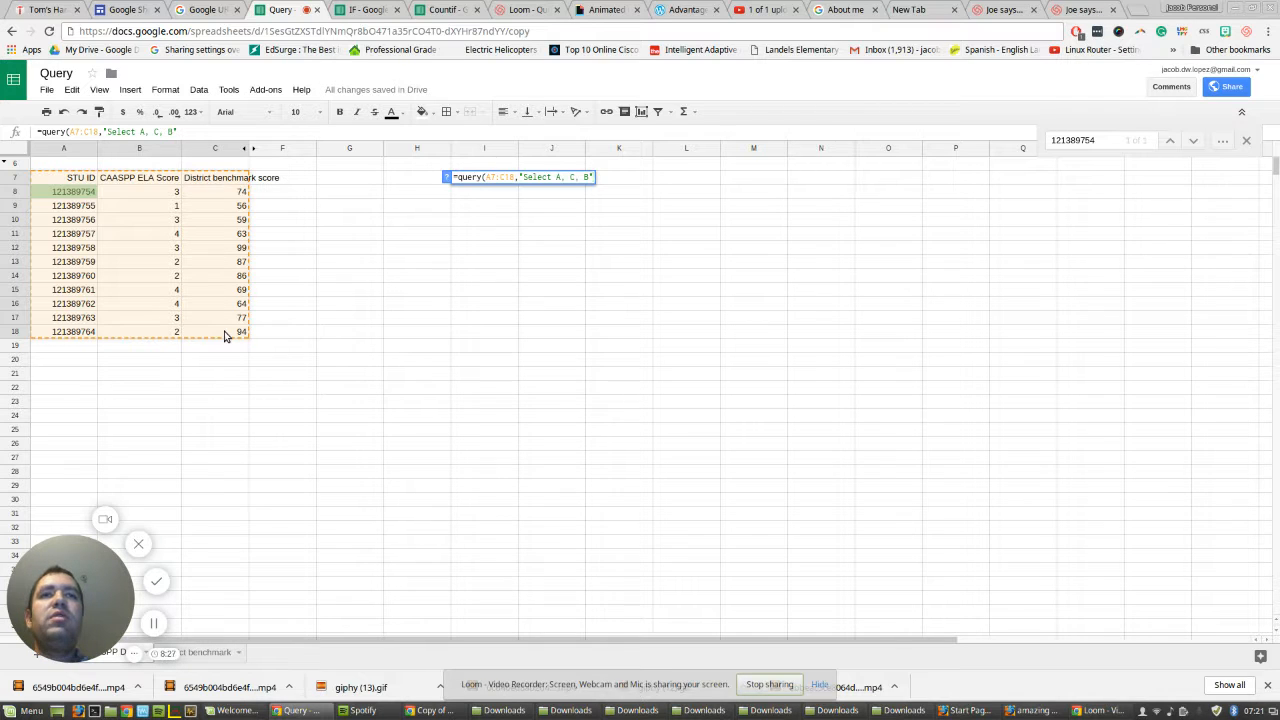
{"action": "type", "text": ")"}
{"action": "key", "text": "Return"}
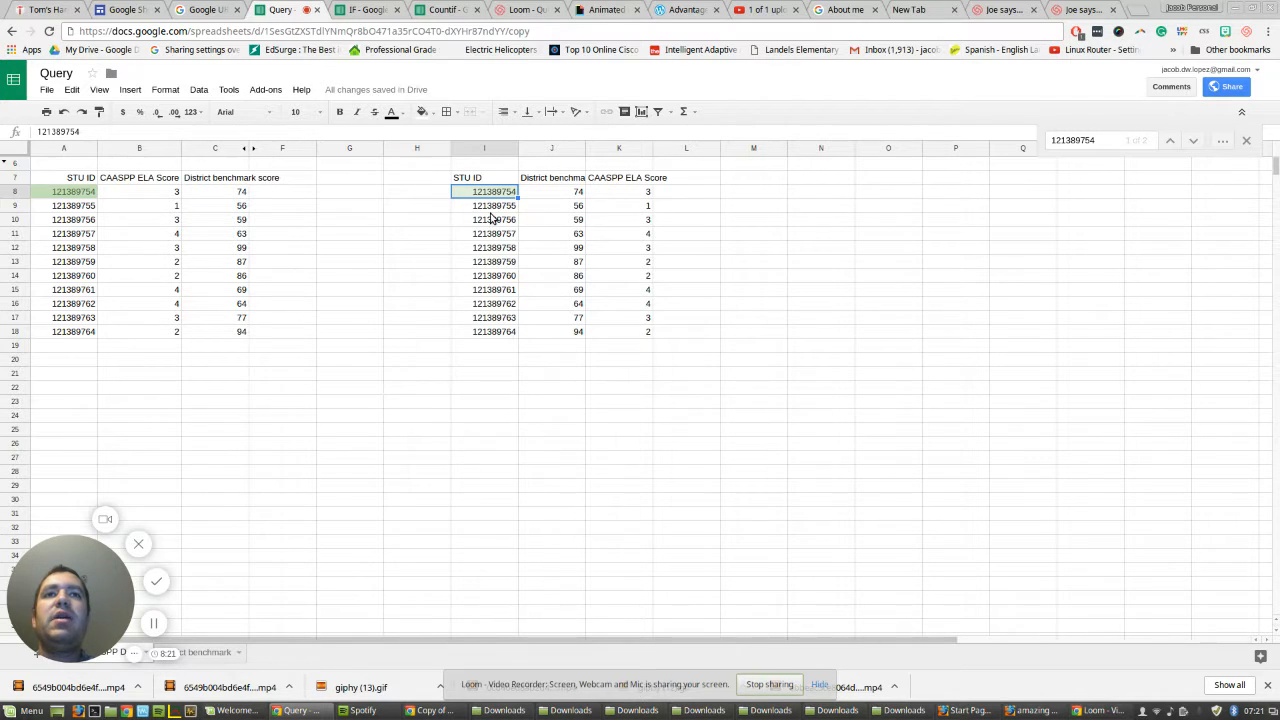
- Add "Order By C DESC" to the query in I7 to sort by district benchmark score in descending order
{"action": "left_click", "coordinate": [494, 180]}
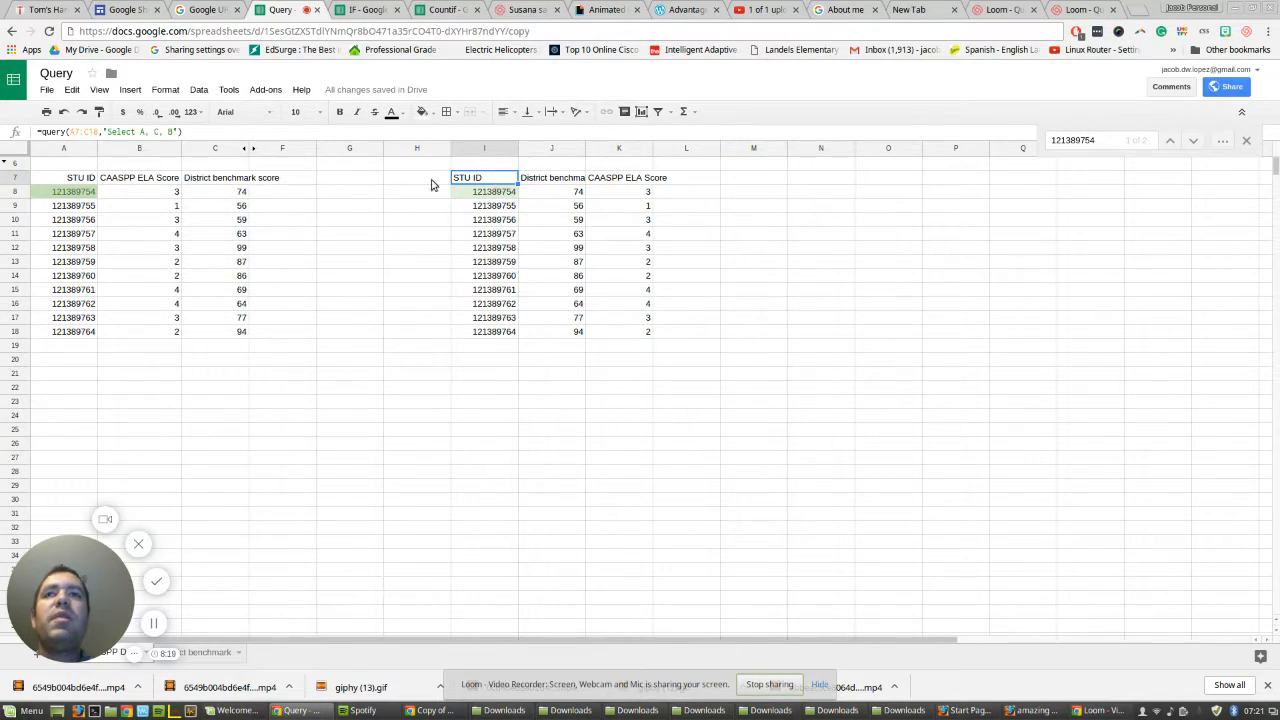
{"action": "left_click", "coordinate": [174, 131]}
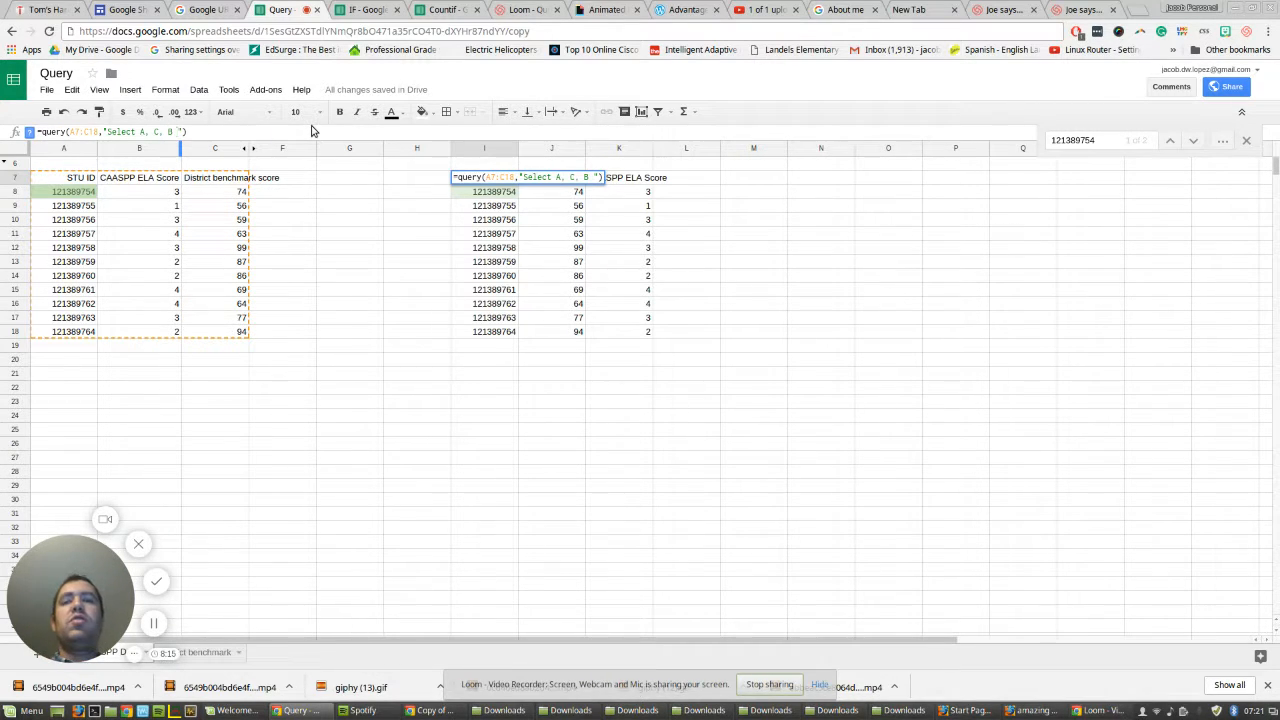
{"action": "type", "text": "Orde"}
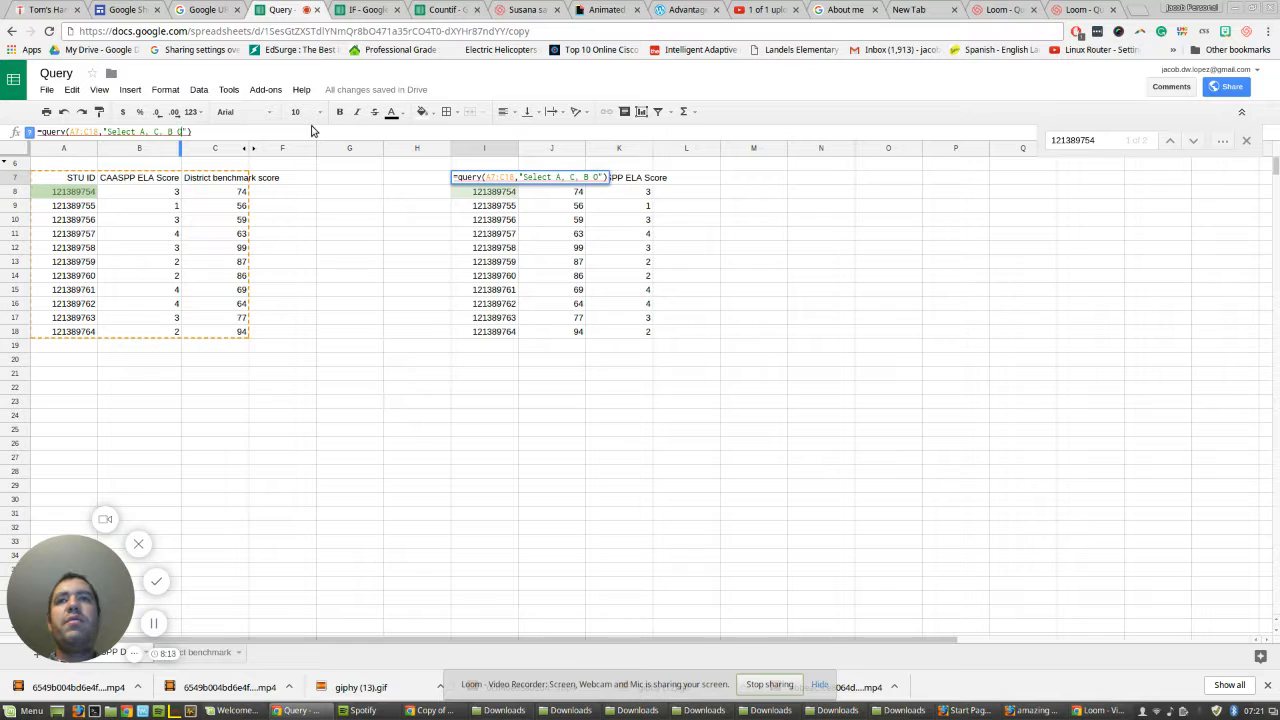
{"action": "type", "text": "r"}
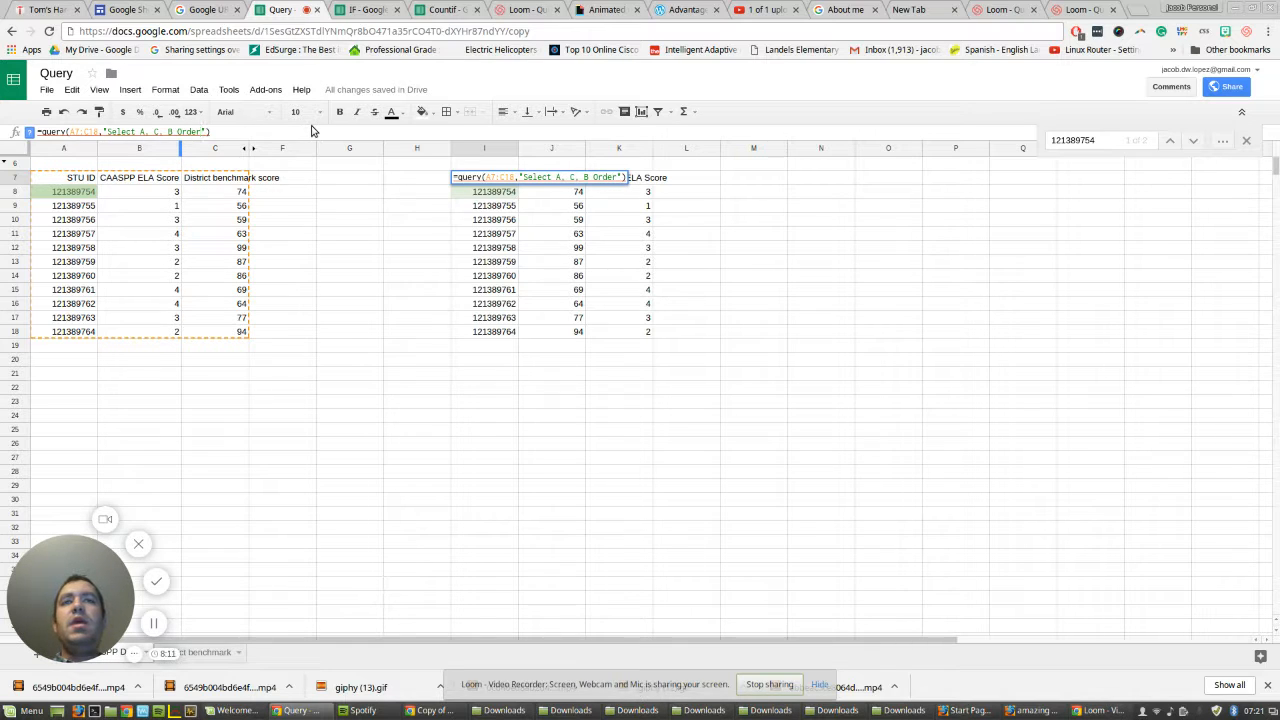
{"action": "type", "text": " By"}
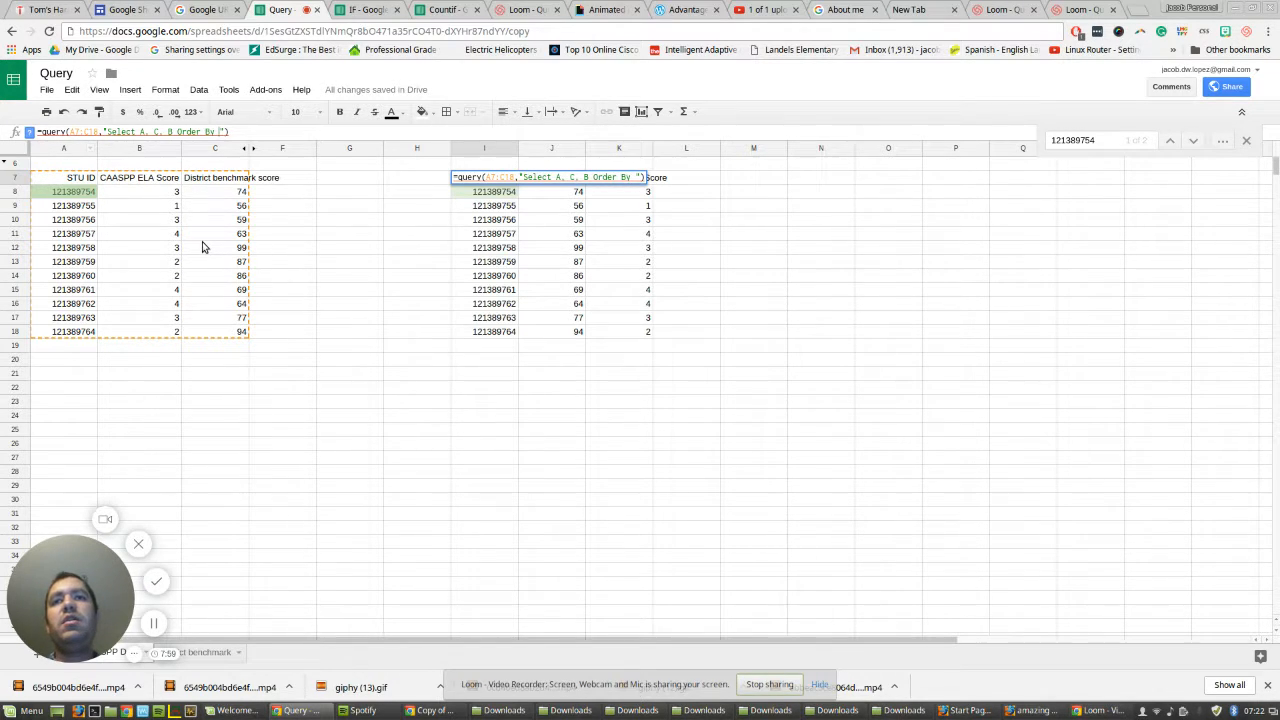
{"action": "type", "text": "C"}
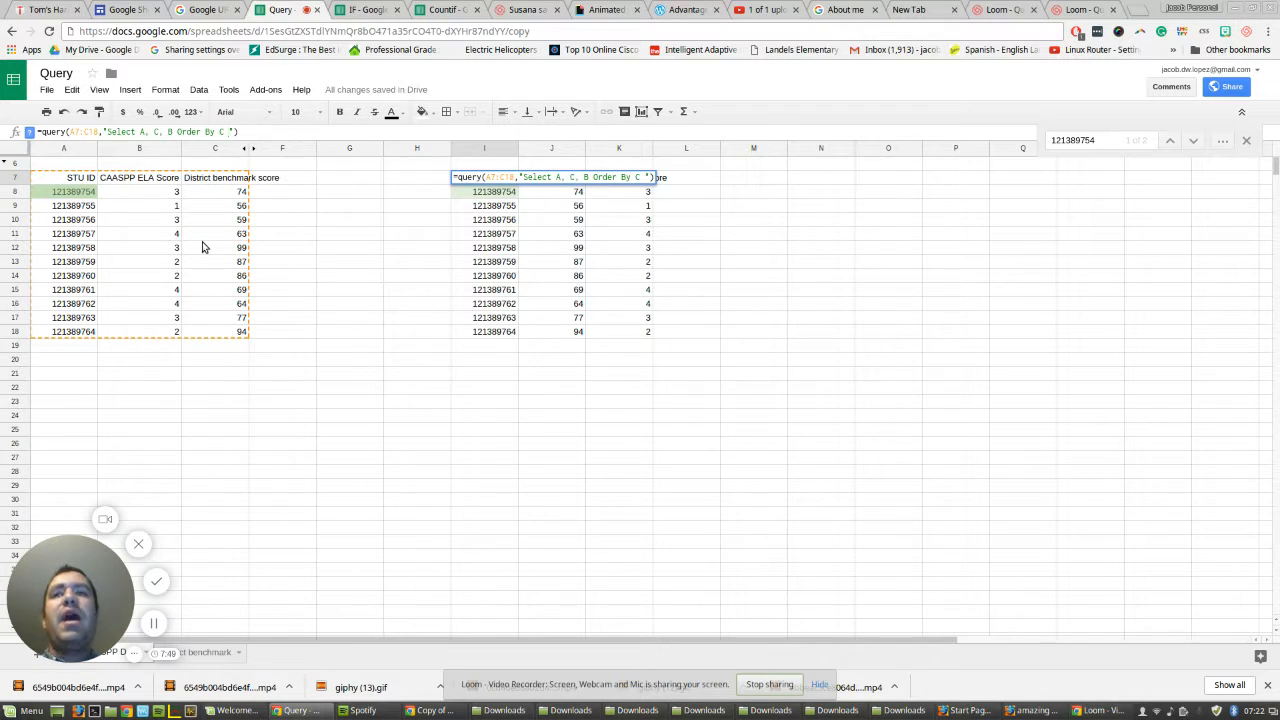
{"action": "type", "text": "DESC"}
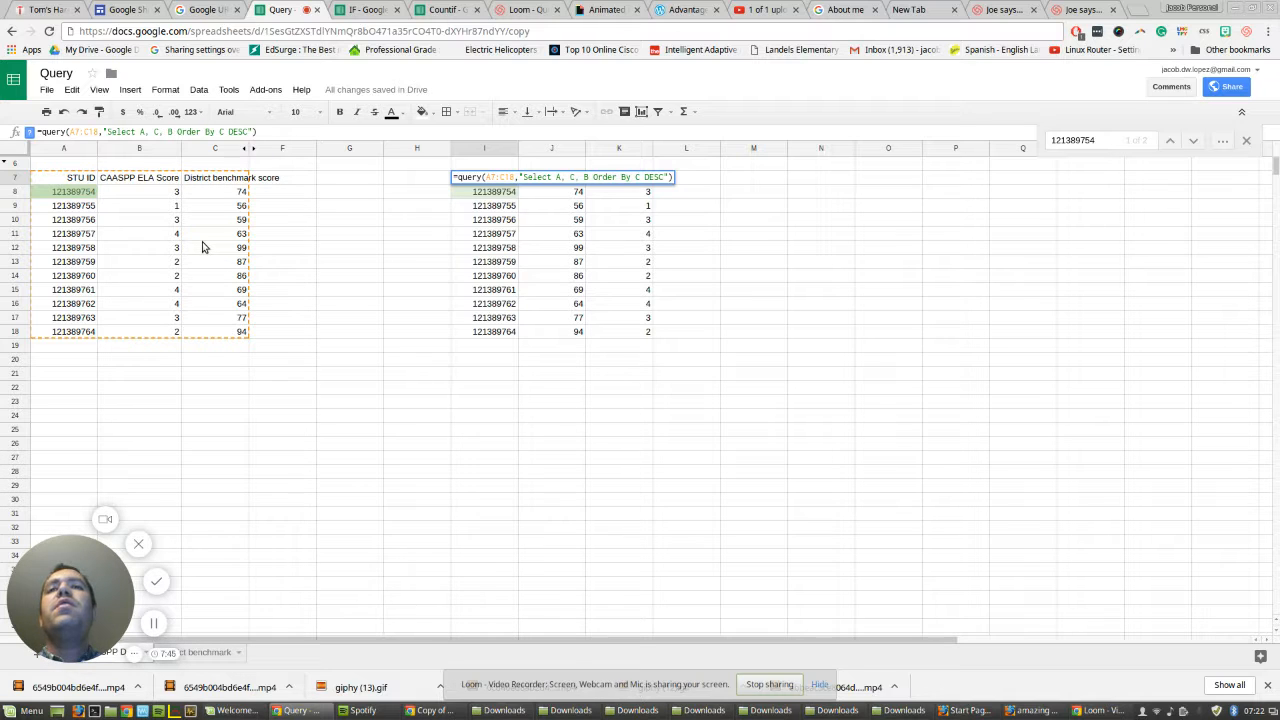
{"action": "key", "text": "Return"}
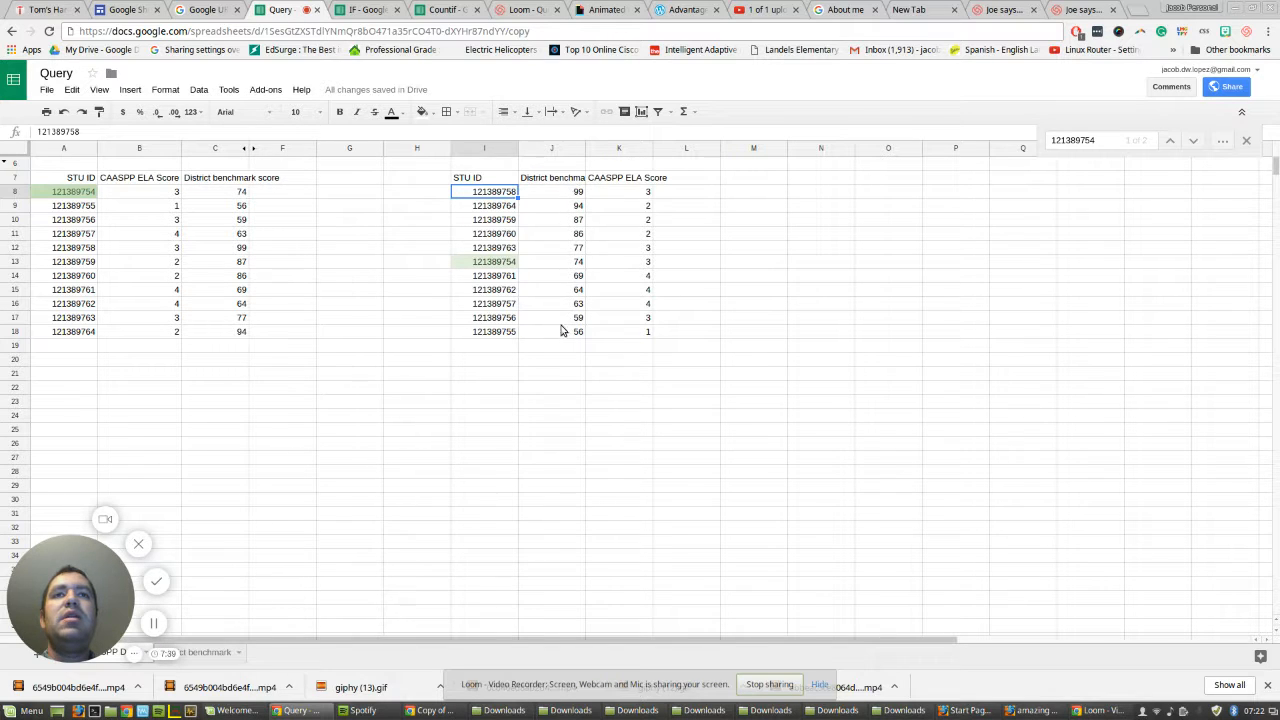
- Insert the condition "Where B>3" before the Order By clause of the query in I7
{"action": "left_click", "coordinate": [469, 182]}
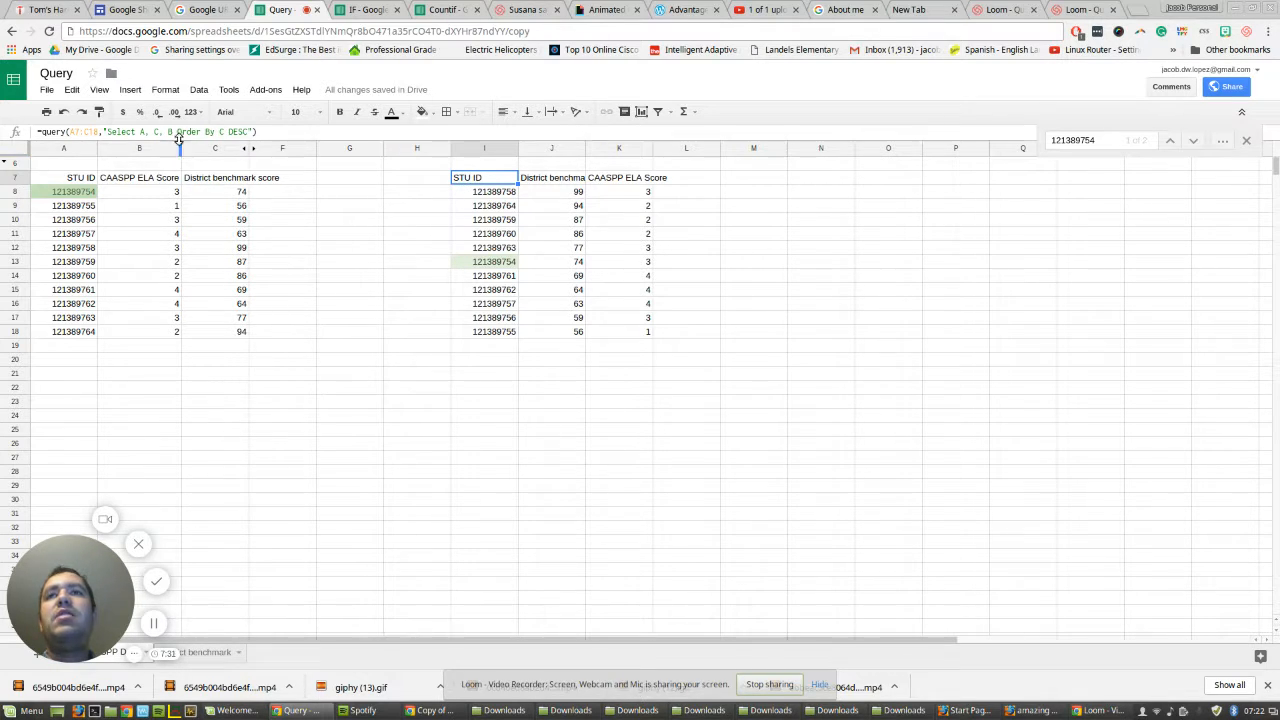
{"action": "key", "text": "Return"}
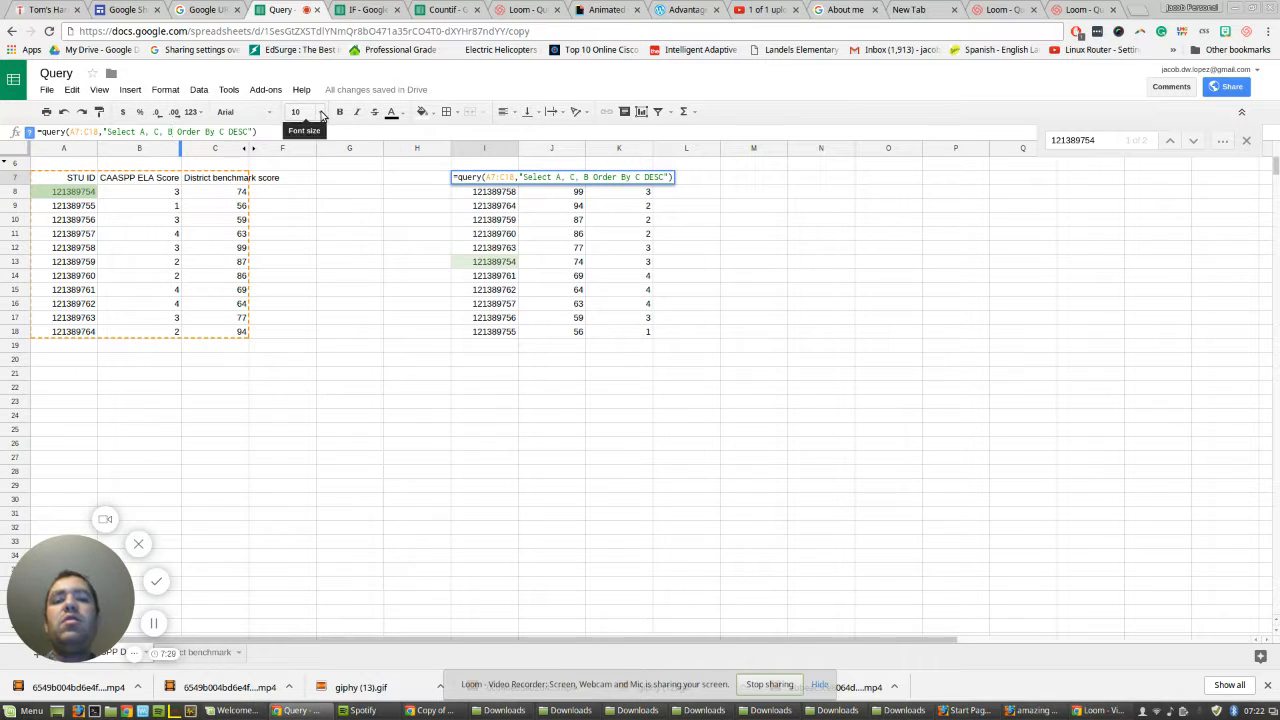
{"action": "type", "text": "Where"}
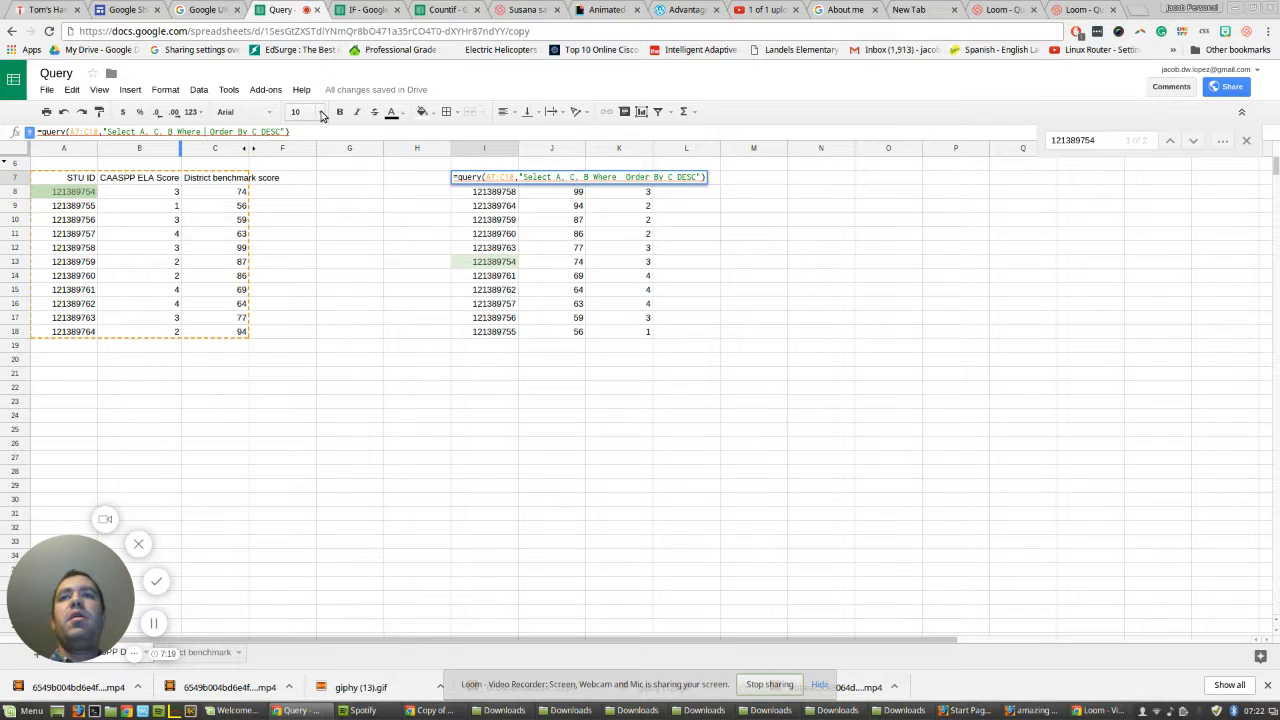
{"action": "type", "text": "B"}
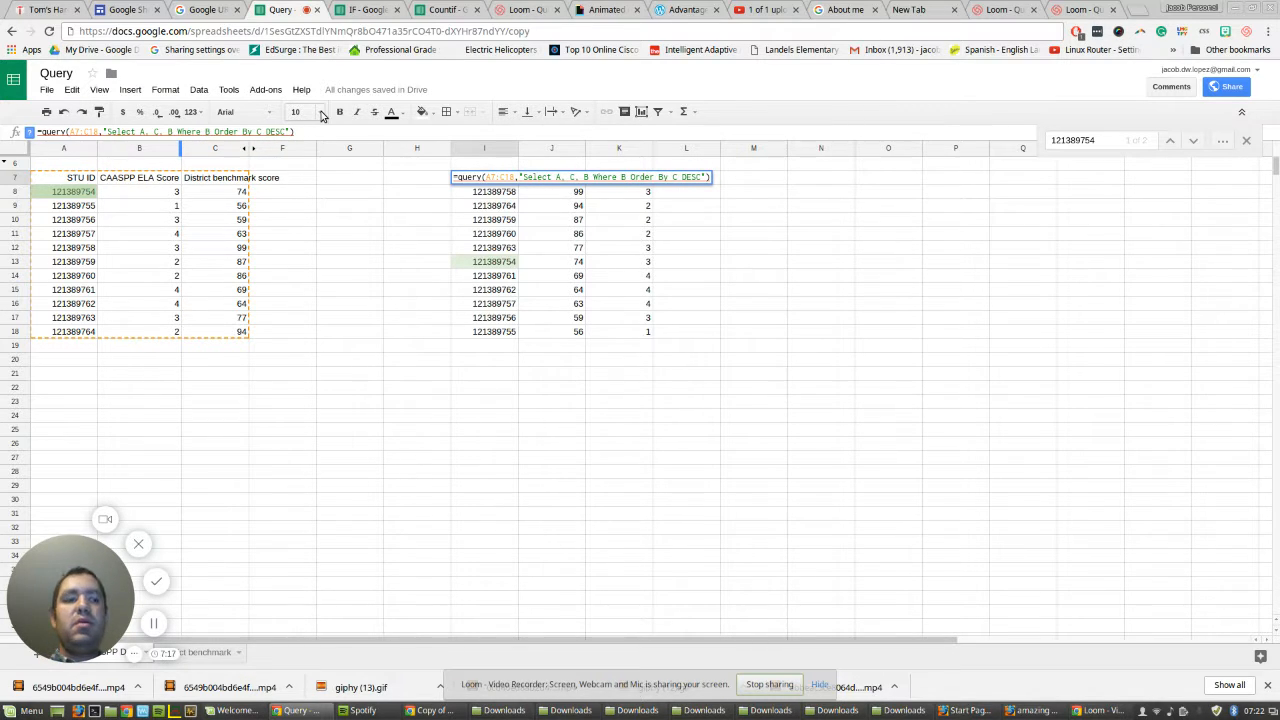
{"action": "type", "text": ">"}
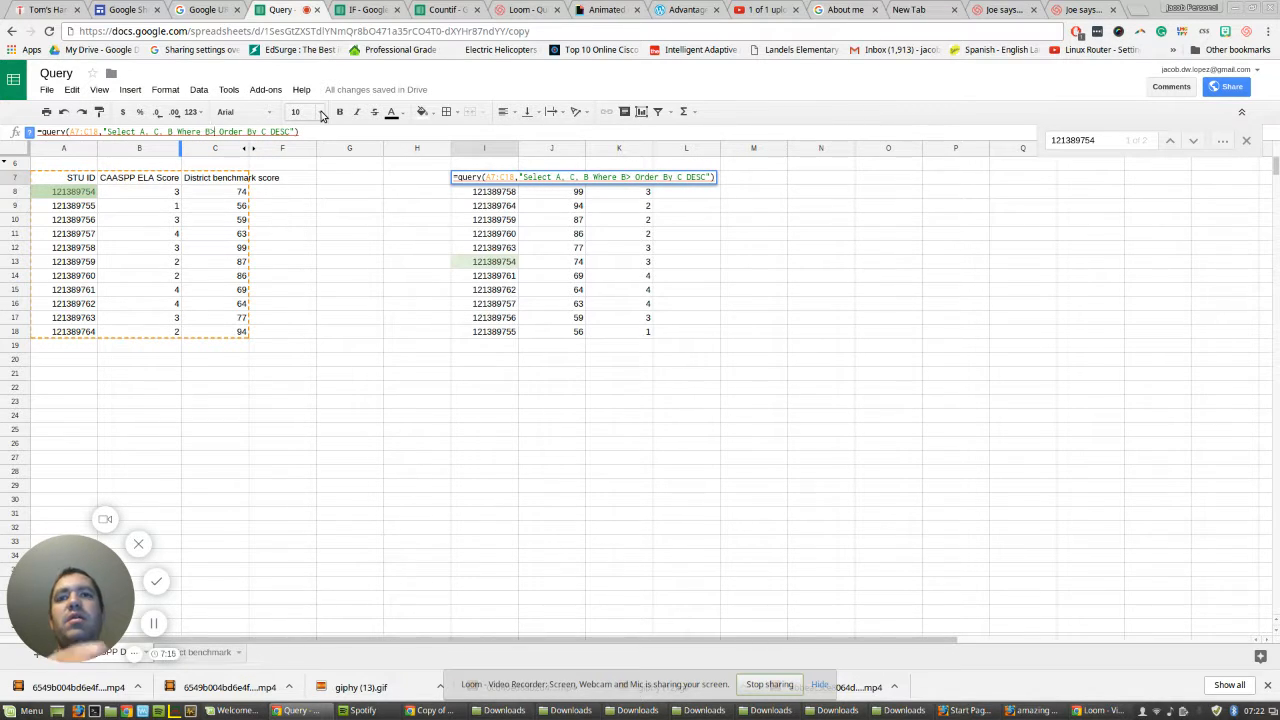
{"action": "type", "text": "3"}
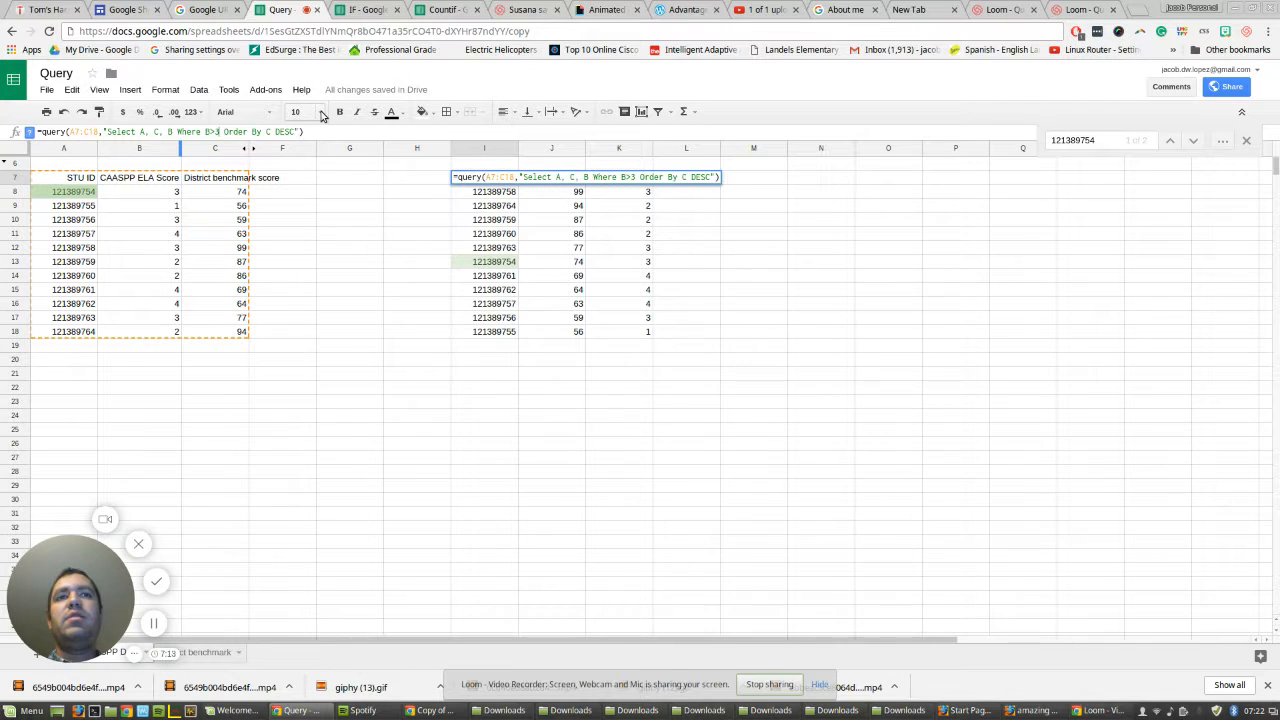
{"action": "key", "text": "Return"}
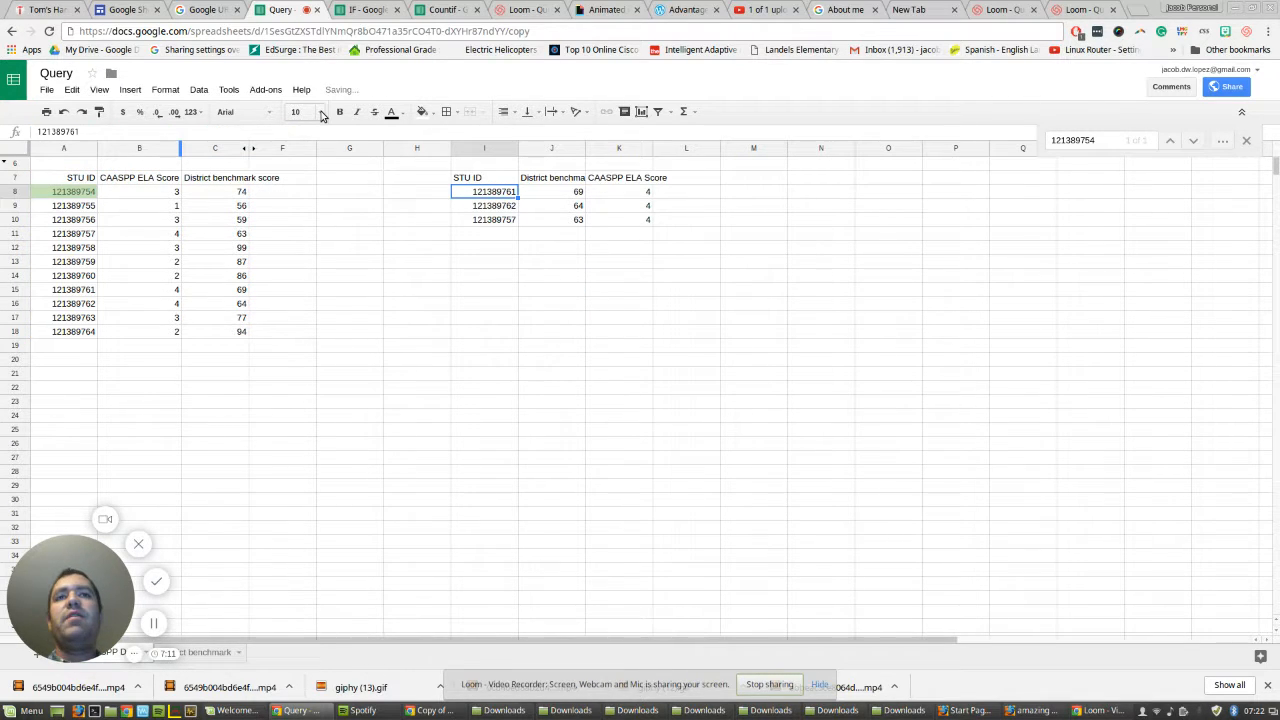
- Change the Where condition of the query in I7 to B=4
{"action": "left_click", "coordinate": [458, 178]}
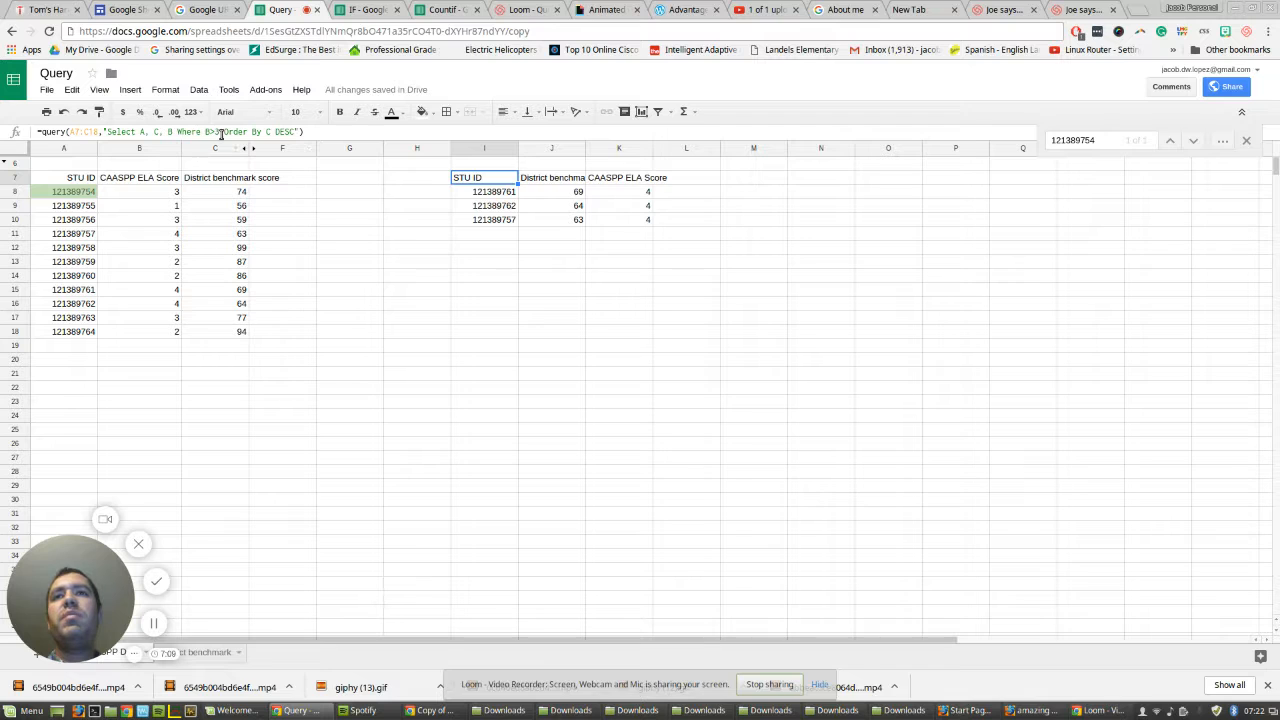
{"action": "left_click", "coordinate": [221, 133]}
{"action": "key", "text": "BackSpace"}
{"action": "key", "text": "BackSpace"}
{"action": "type", "text": "=4"}
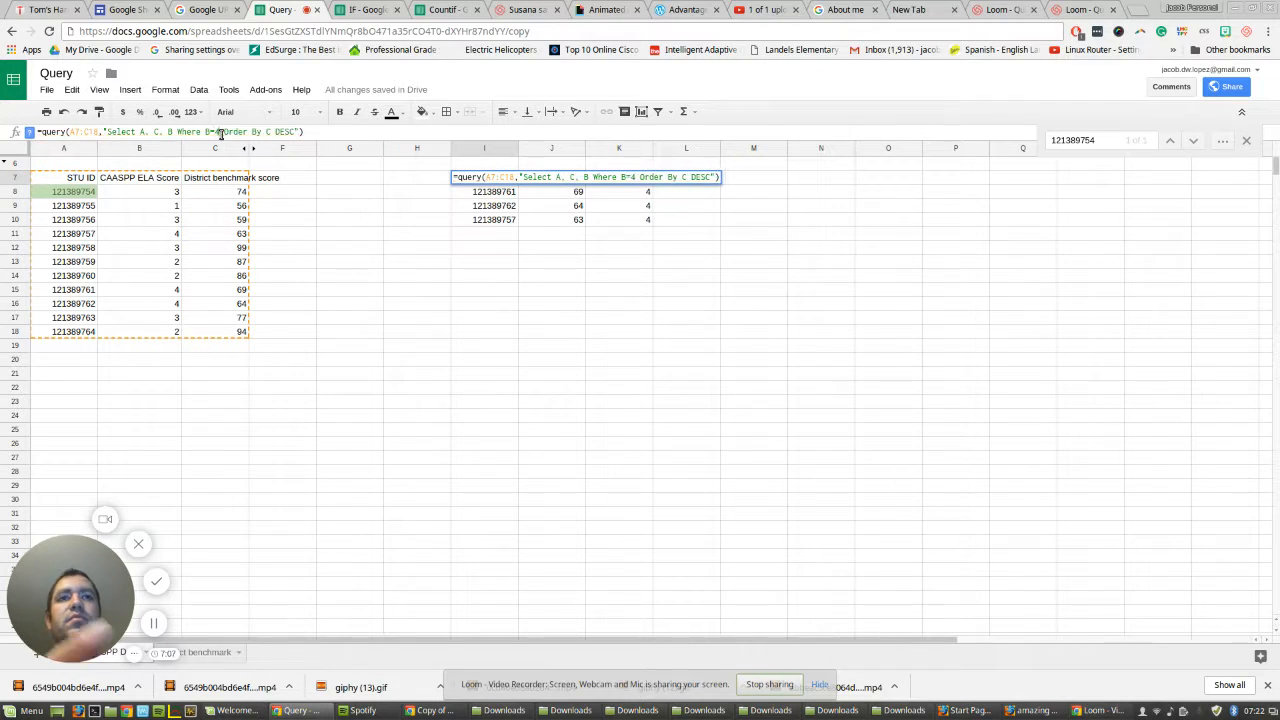
{"action": "key", "text": "Return"}
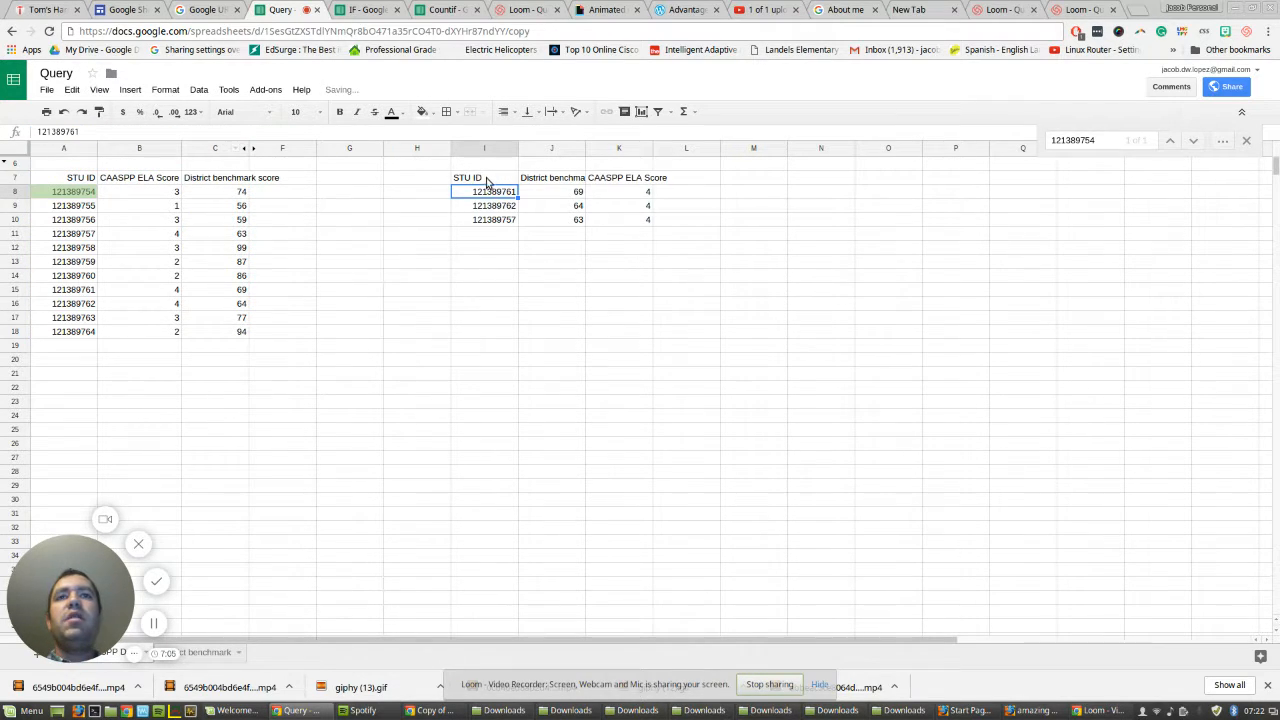
- Set the Where condition of the query in I7 to B>2
{"action": "left_click", "coordinate": [487, 180]}
{"action": "left_click", "coordinate": [218, 132]}
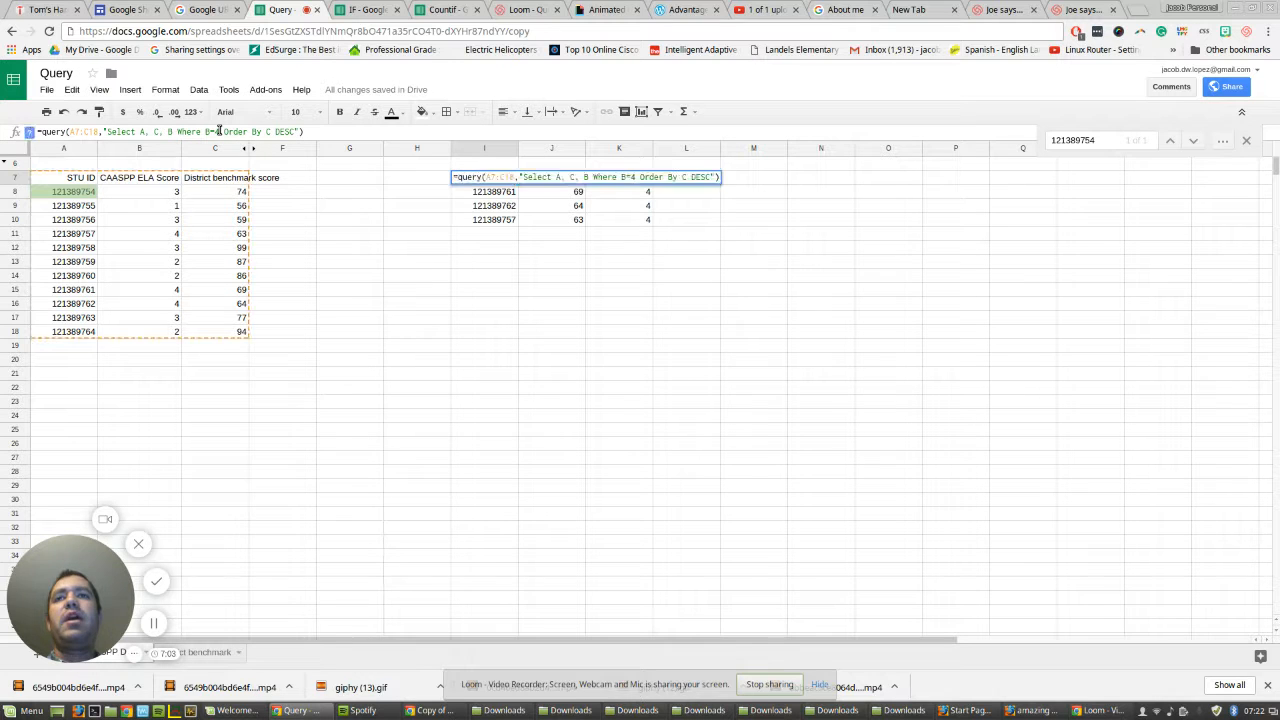
{"action": "key", "text": "BackSpace"}
{"action": "key", "text": "BackSpace"}
{"action": "type", "text": ">"}
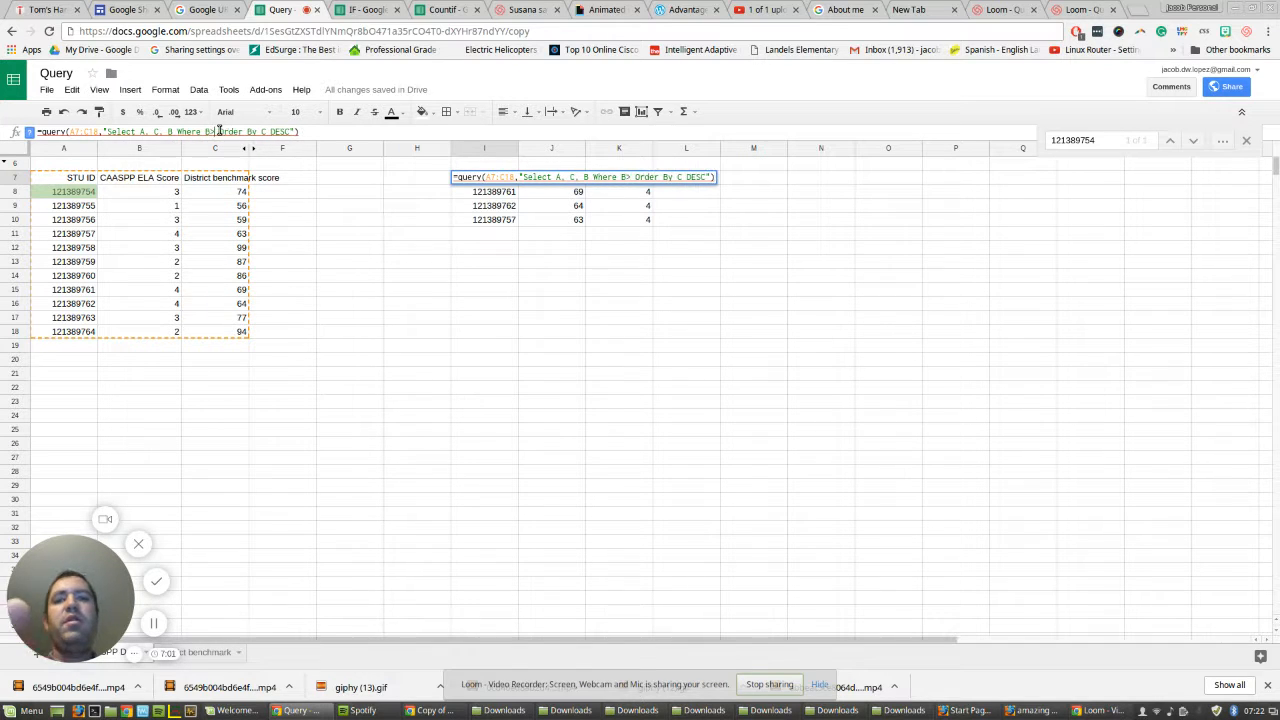
{"action": "type", "text": "2"}
{"action": "key", "text": "Return"}
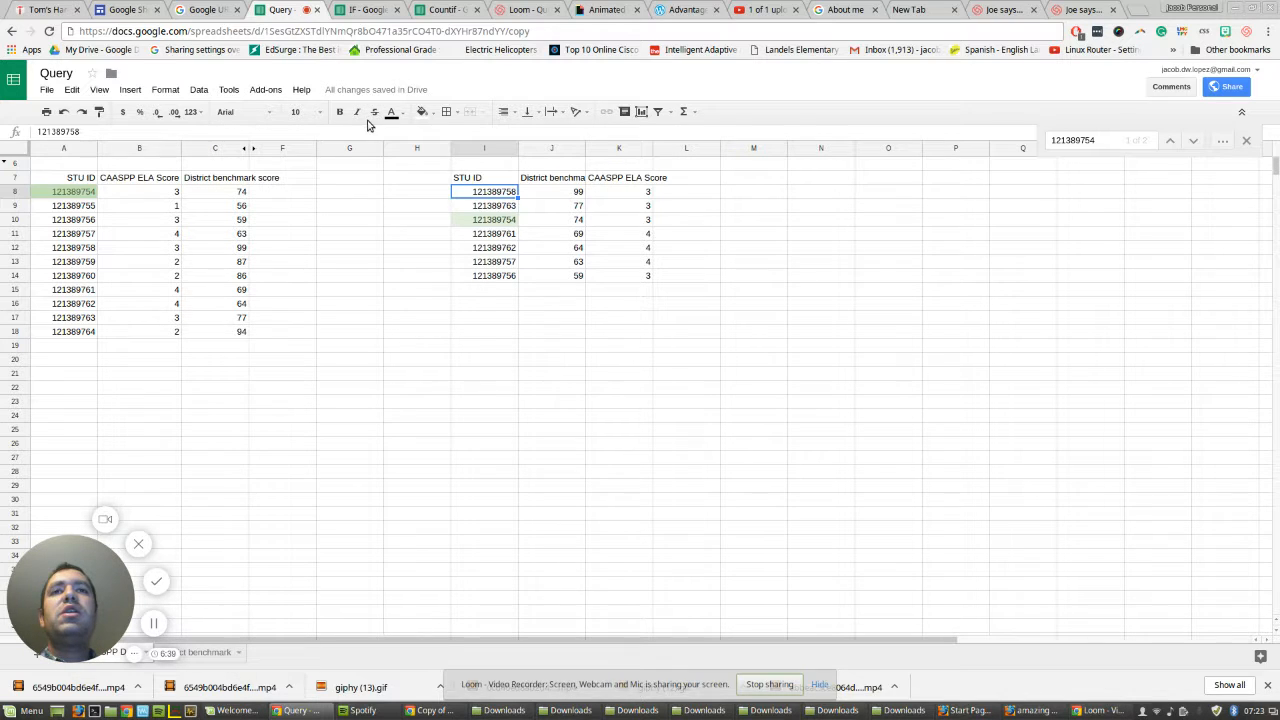
- Replace the column list A, C, B in the I7 query's Select clause with * to select all columns
{"action": "left_click", "coordinate": [476, 182]}
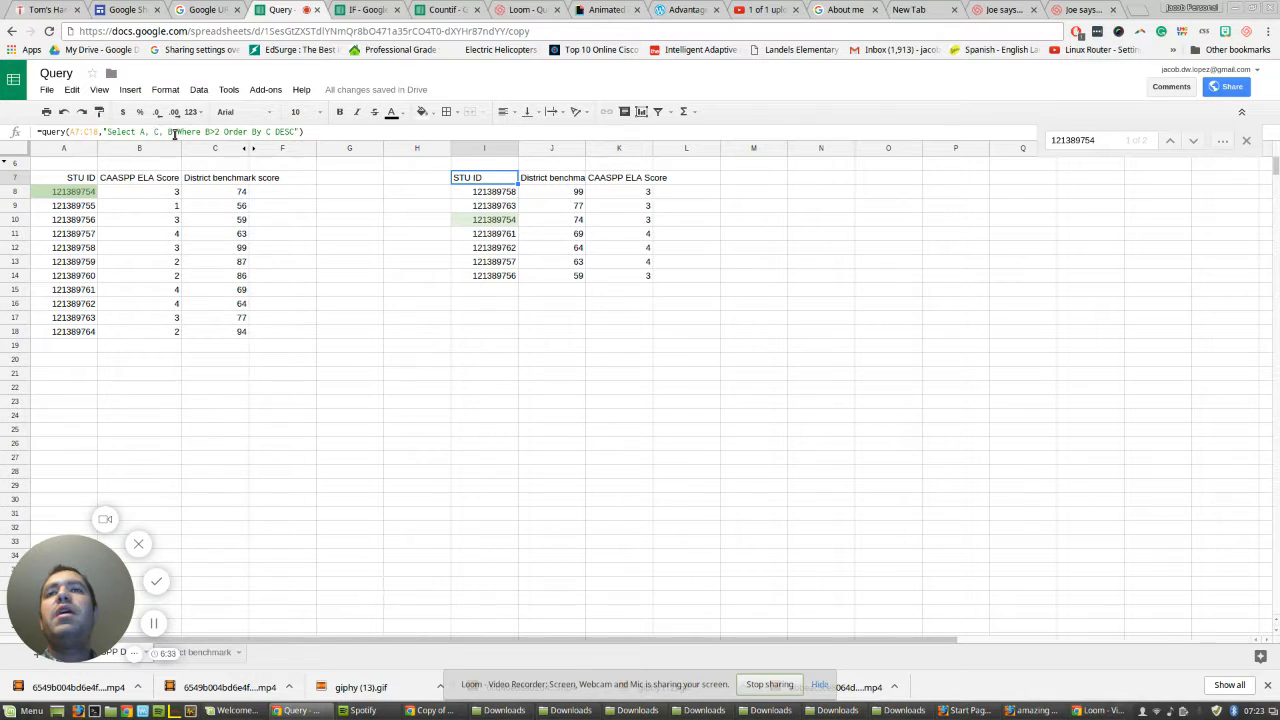
{"action": "left_click_drag", "start_coordinate": [174, 134], "coordinate": [140, 134]}
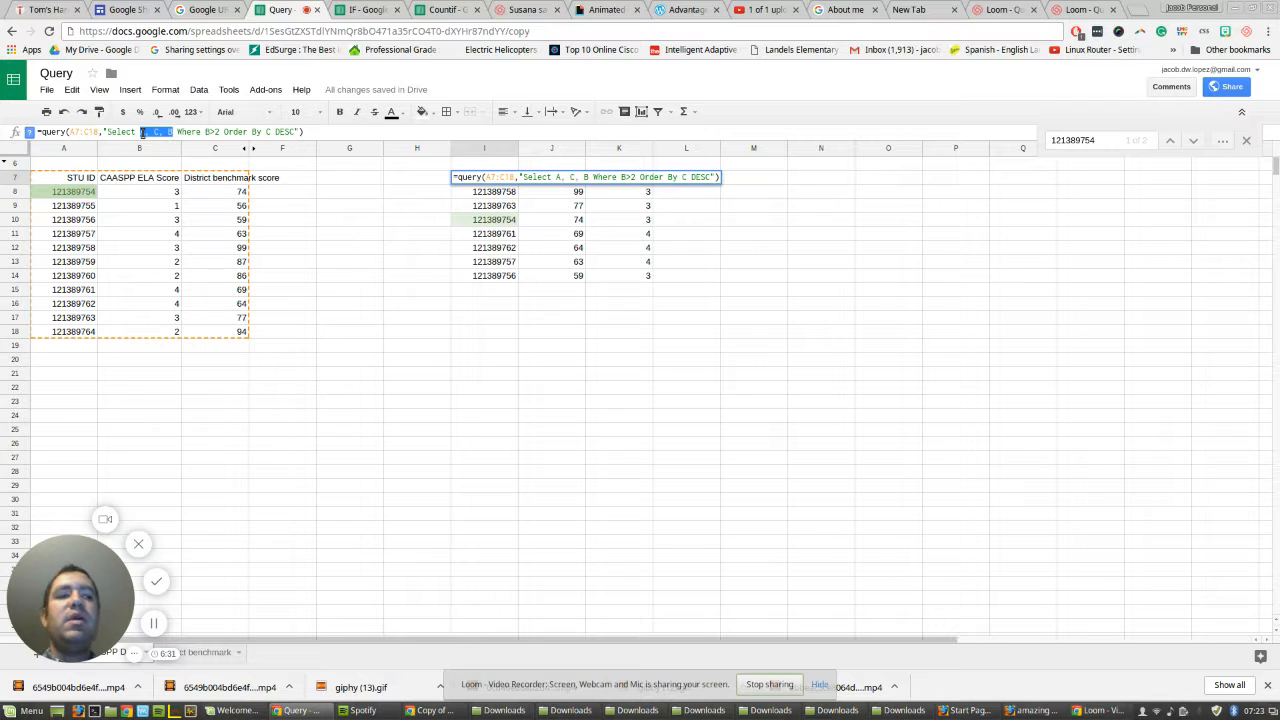
{"action": "key", "text": "BackSpace"}
{"action": "type", "text": "*"}
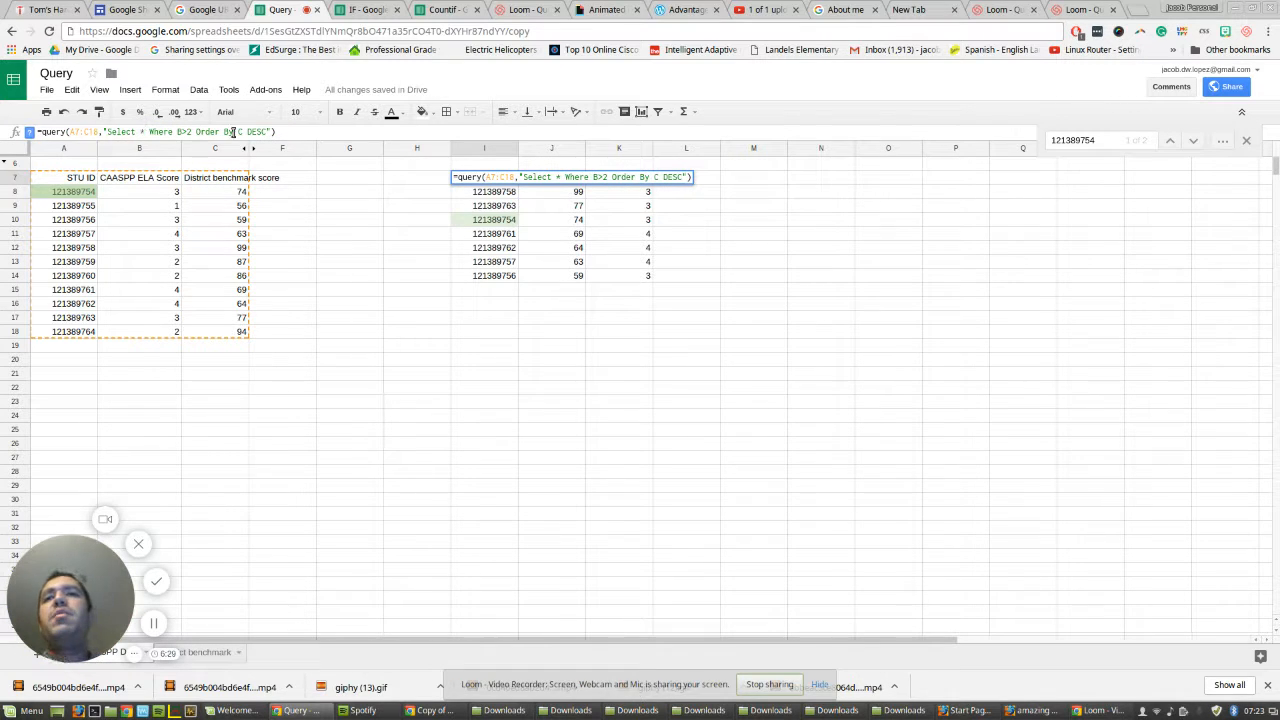